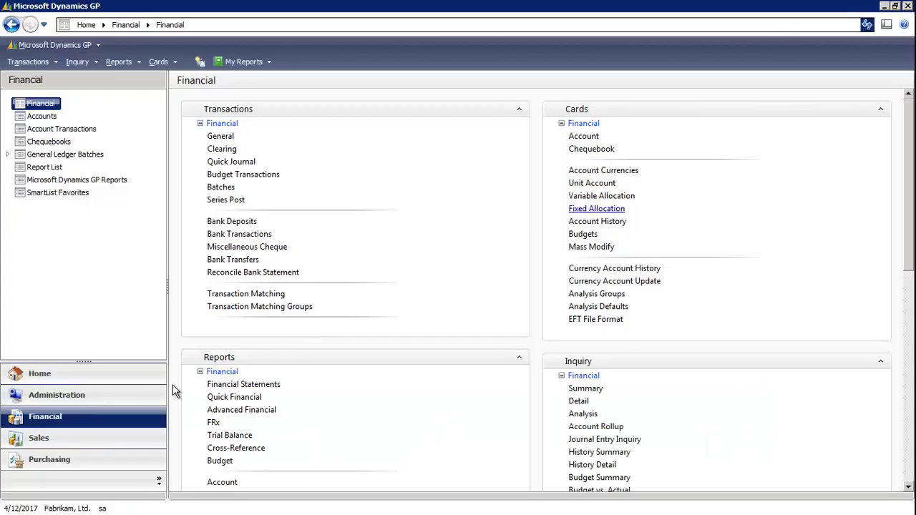
# Load Telephone Expense allocation 000-6510-00 and review its six distribution accounts totalling 100%
pyautogui.click(592, 209)
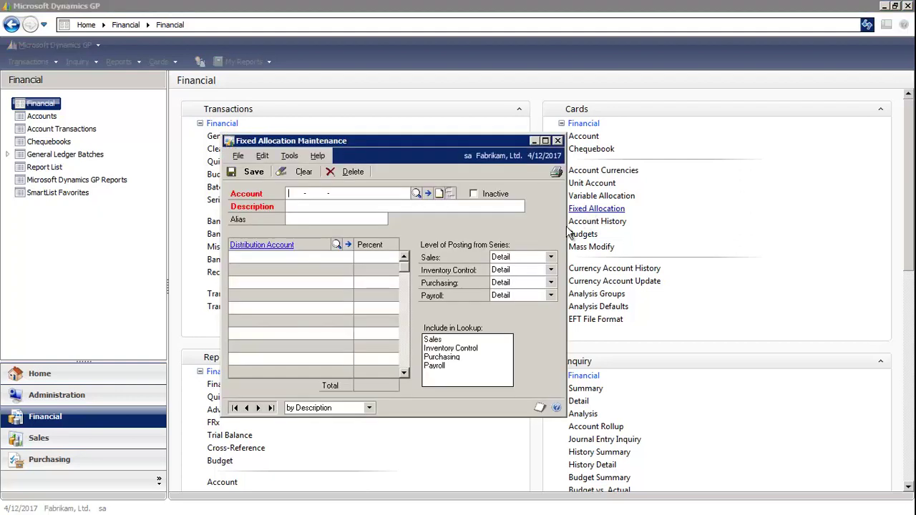
pyautogui.click(258, 408)
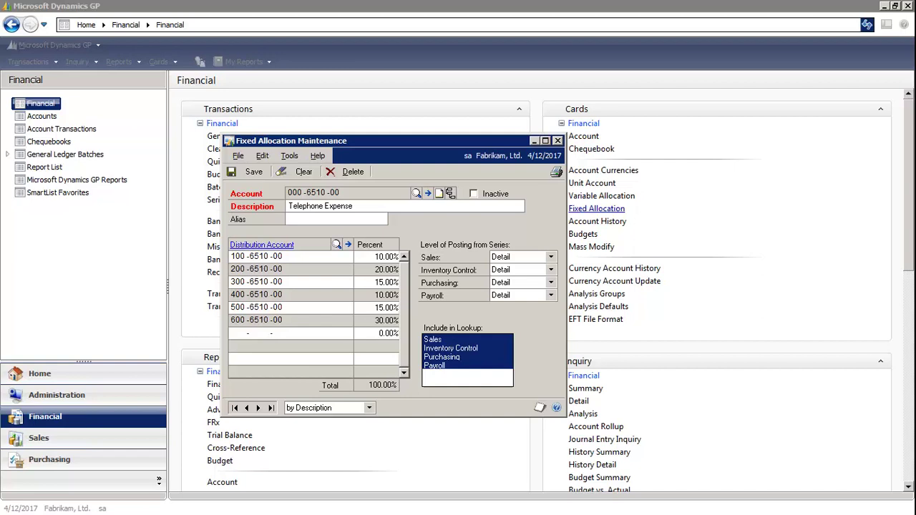
# Create batch FIXED ALLOCATIO with origin General Entry and Break Down Allocation checked
pyautogui.click(557, 140)
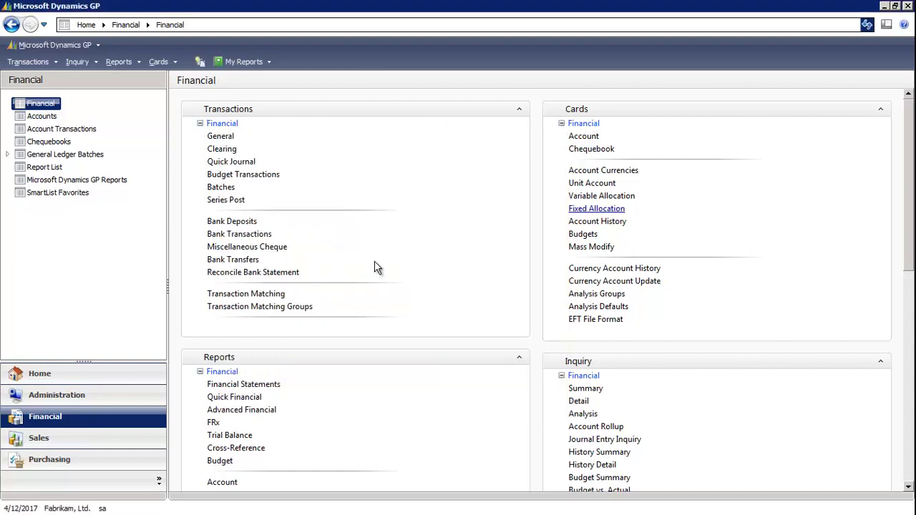
pyautogui.click(230, 189)
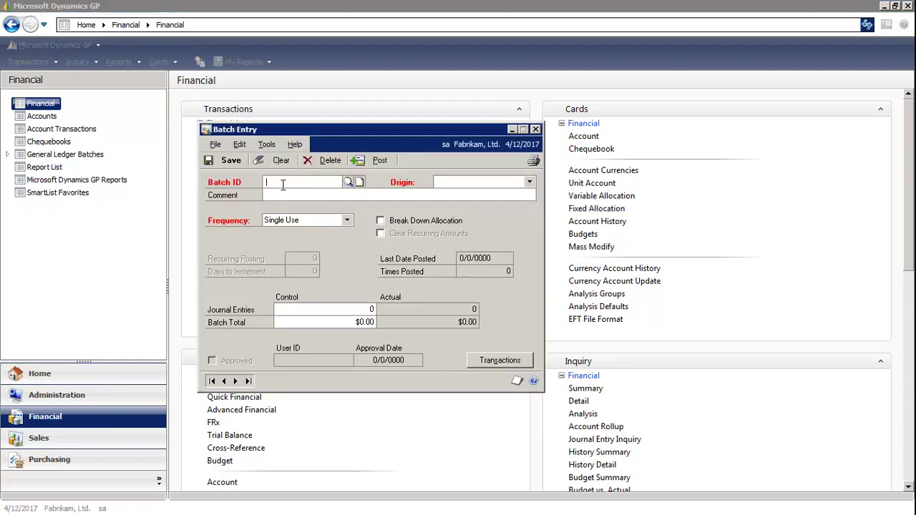
pyautogui.write('FI')
pyautogui.write('XED AL')
pyautogui.write('LOCATIO')
pyautogui.click(529, 183)
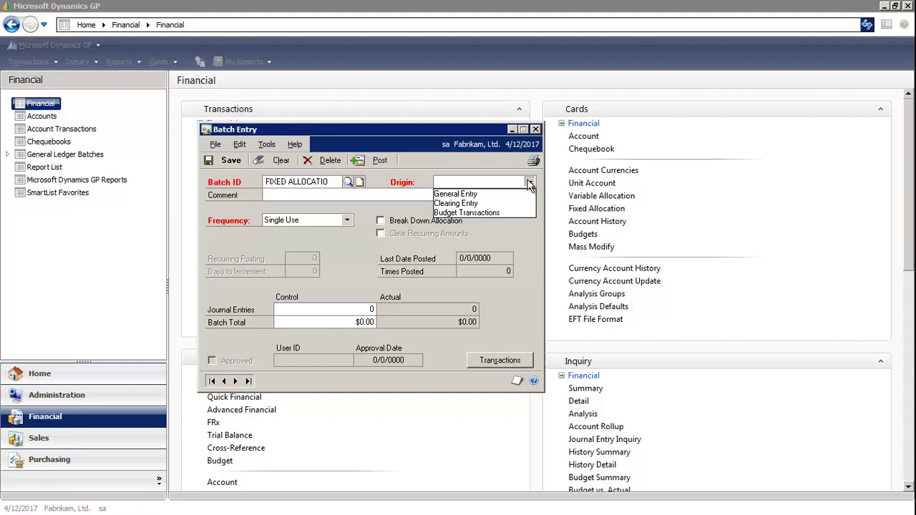
pyautogui.click(499, 195)
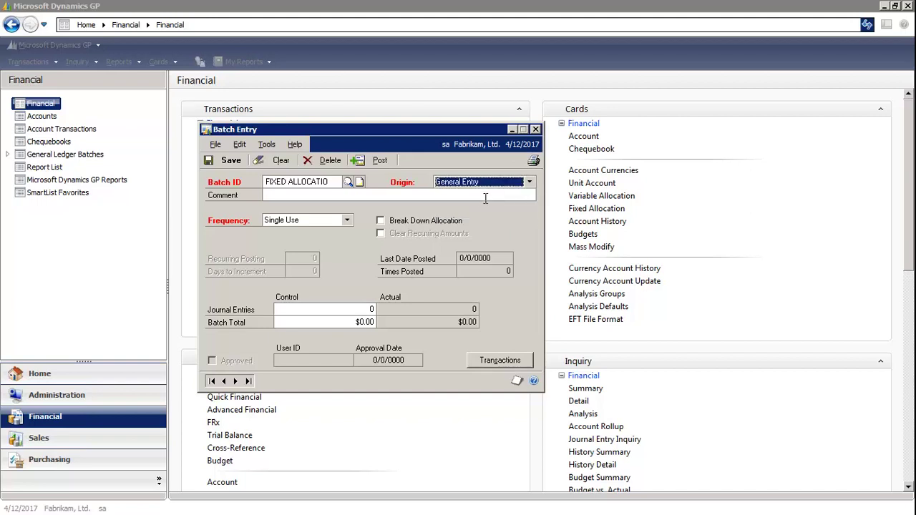
pyautogui.click(380, 221)
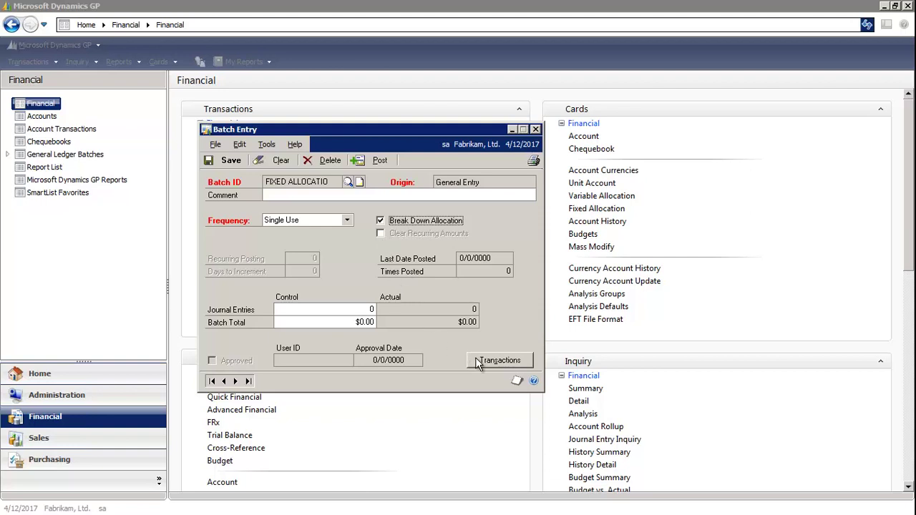
# Enter journal 3,487 referenced 'Fixed Allocation' with a 1,000 debit to account 000-6510-00
pyautogui.click(499, 361)
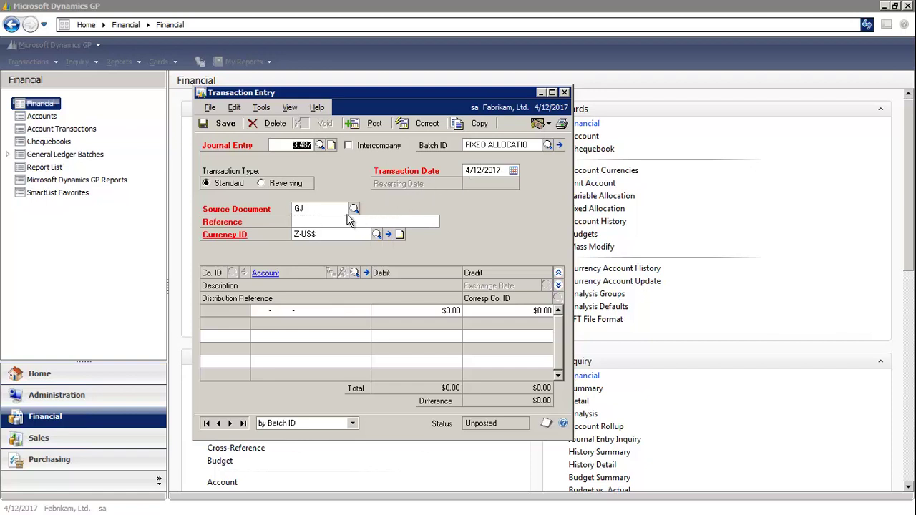
pyautogui.click(342, 222)
pyautogui.write('Fixed ')
pyautogui.write('Alloc')
pyautogui.write('ation')
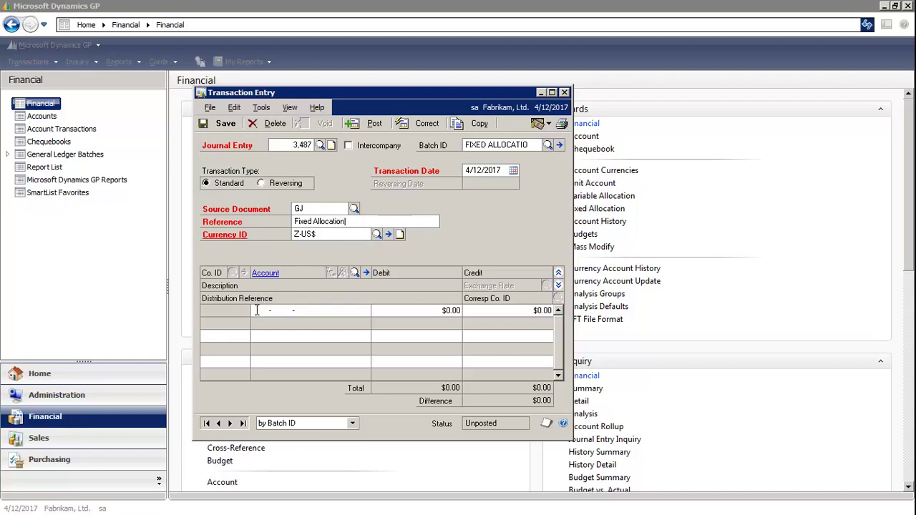
pyautogui.click(257, 310)
pyautogui.write('000')
pyautogui.press('Tab')
pyautogui.write('1,')
pyautogui.write('000')
pyautogui.press('Tab')
pyautogui.press('Tab')
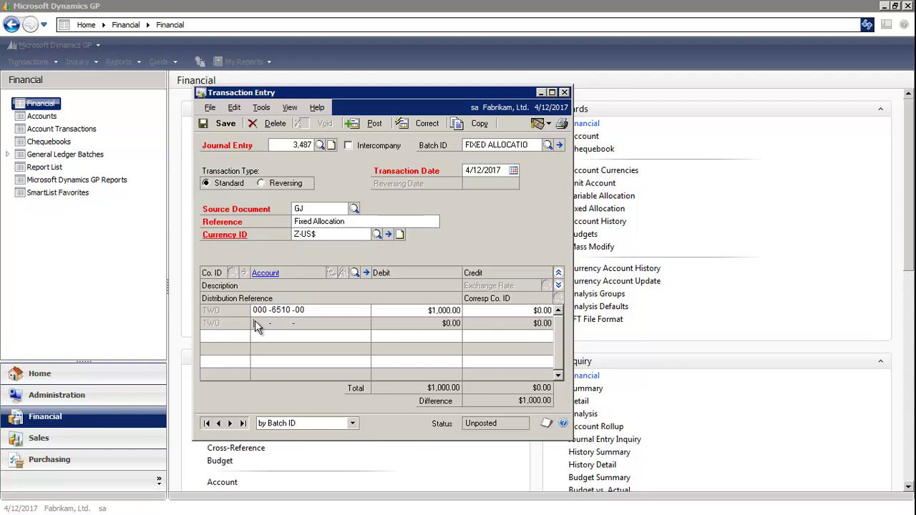
# Credit 1,000.00 to Cash - Operating Account 000-1100-00 and save the balanced entry
pyautogui.click(353, 272)
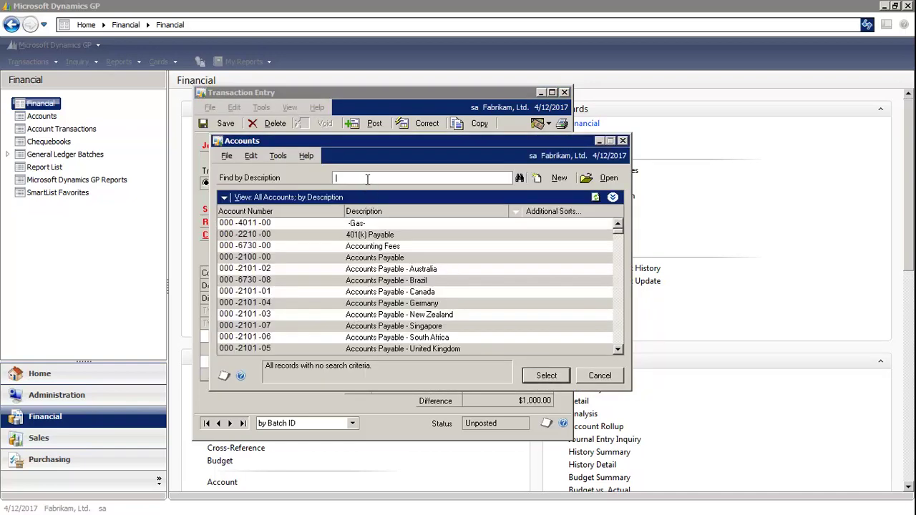
pyautogui.write('Cash')
pyautogui.press('Tab')
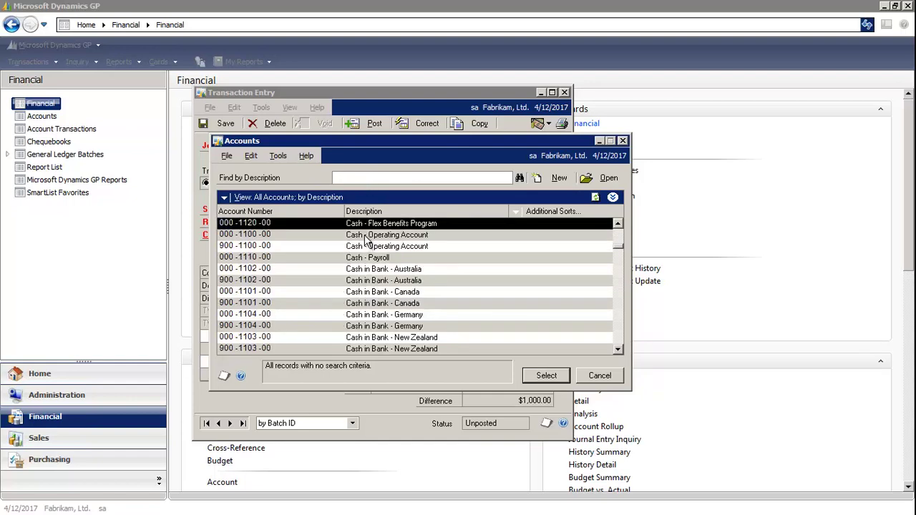
pyautogui.click(365, 240)
pyautogui.click(546, 375)
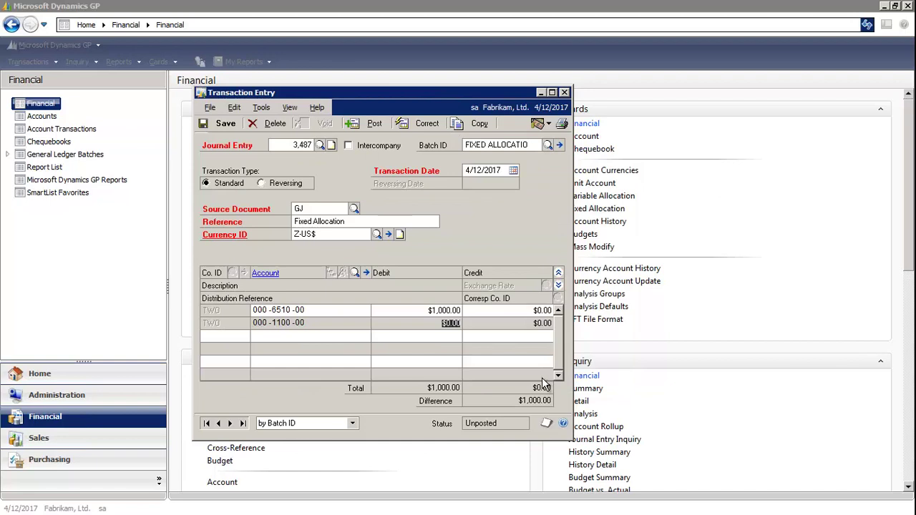
pyautogui.press('Tab')
pyautogui.write('1,000.')
pyautogui.write('00')
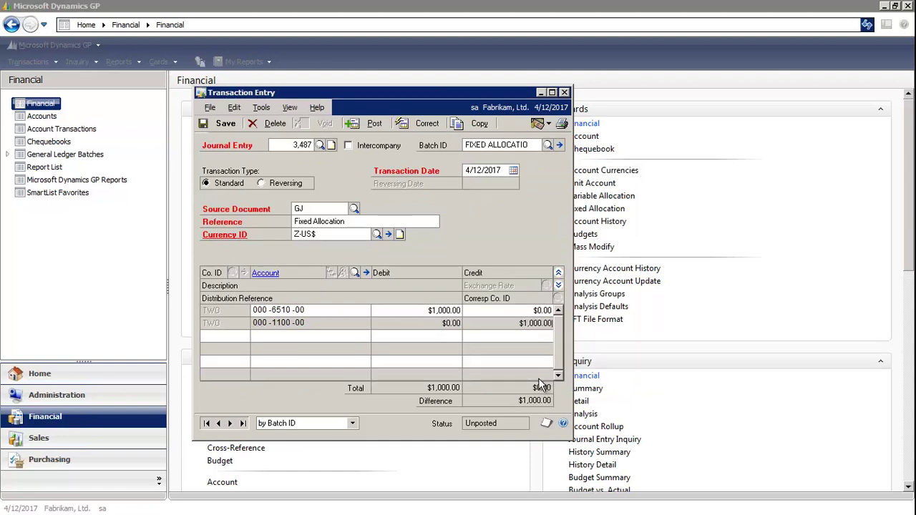
pyautogui.press('Tab')
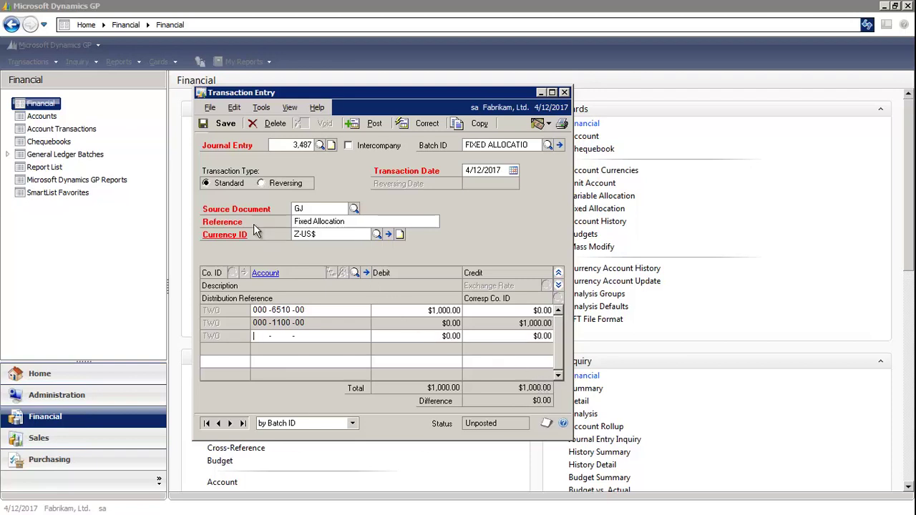
pyautogui.click(221, 124)
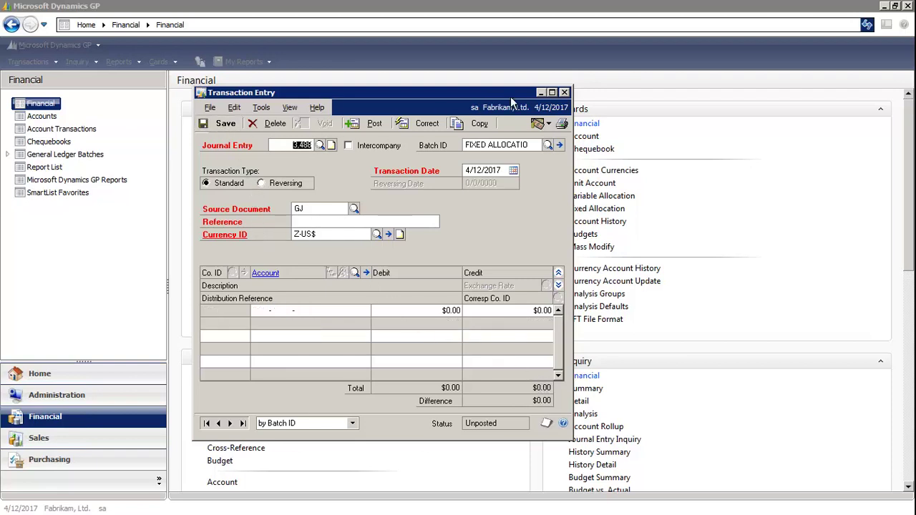
# Return to batch entry and reload the FIXED ALLOCATIO batch
pyautogui.click(565, 93)
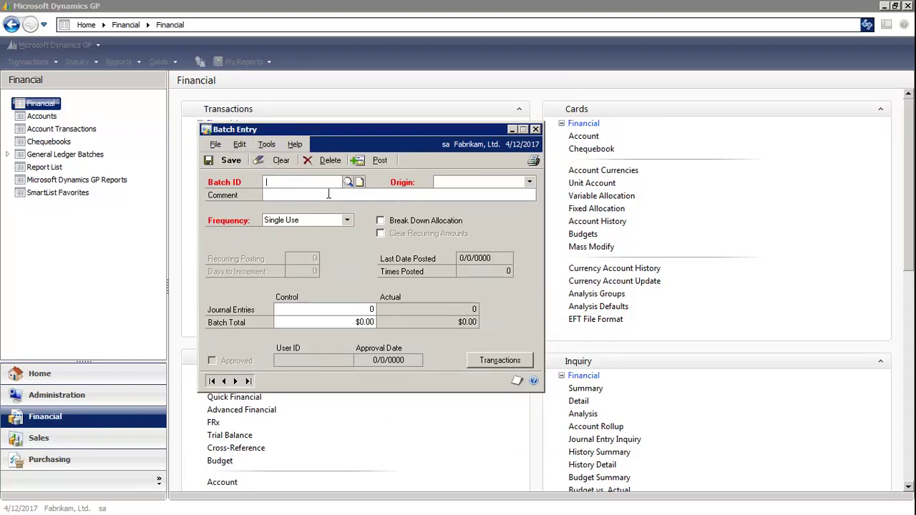
pyautogui.click(347, 182)
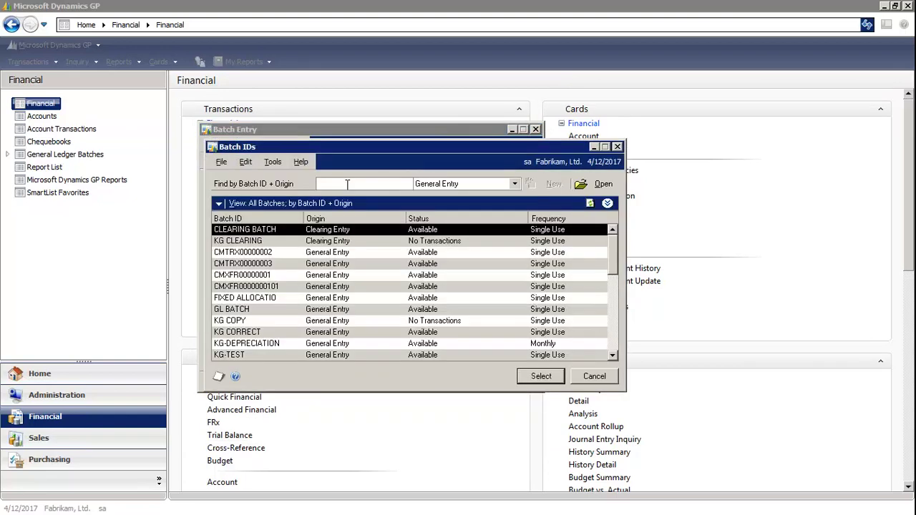
pyautogui.click(252, 300)
pyautogui.click(534, 376)
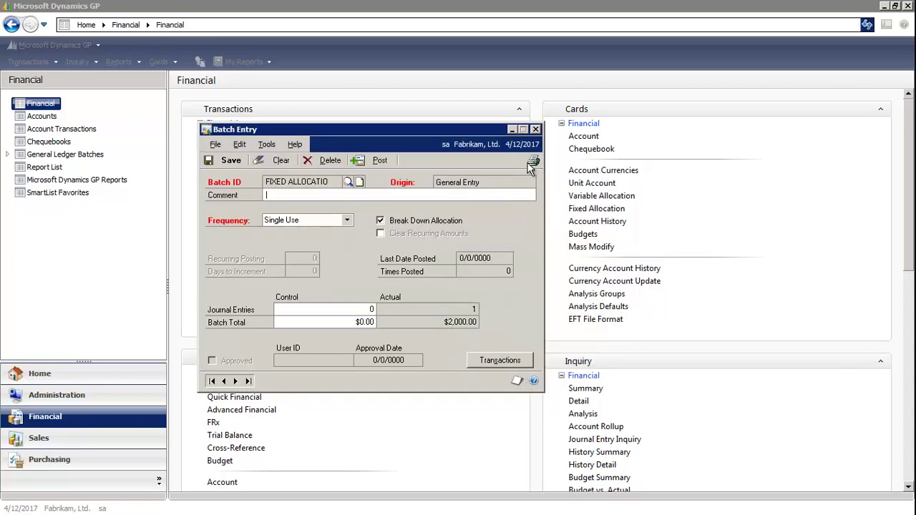
# Print the batch edit list to the screen, review the telephone split and cash credit, then close it
pyautogui.click(531, 164)
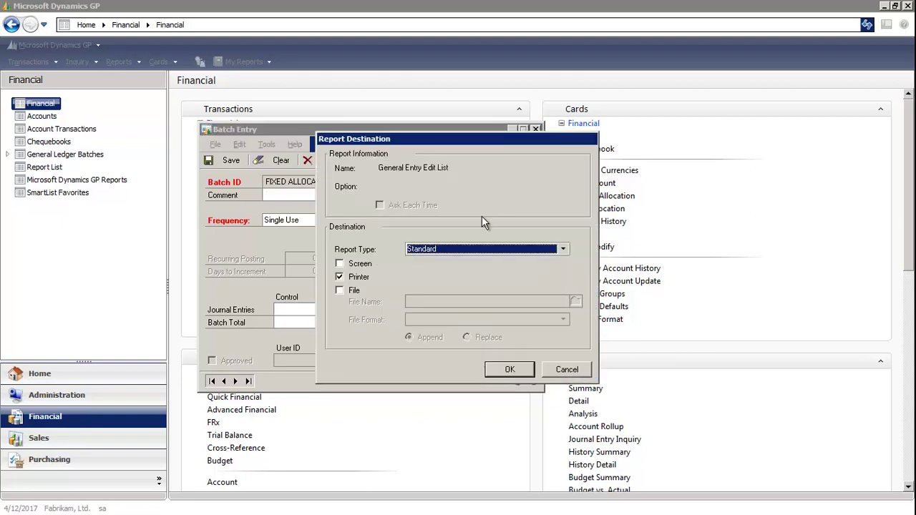
pyautogui.click(339, 264)
pyautogui.click(340, 277)
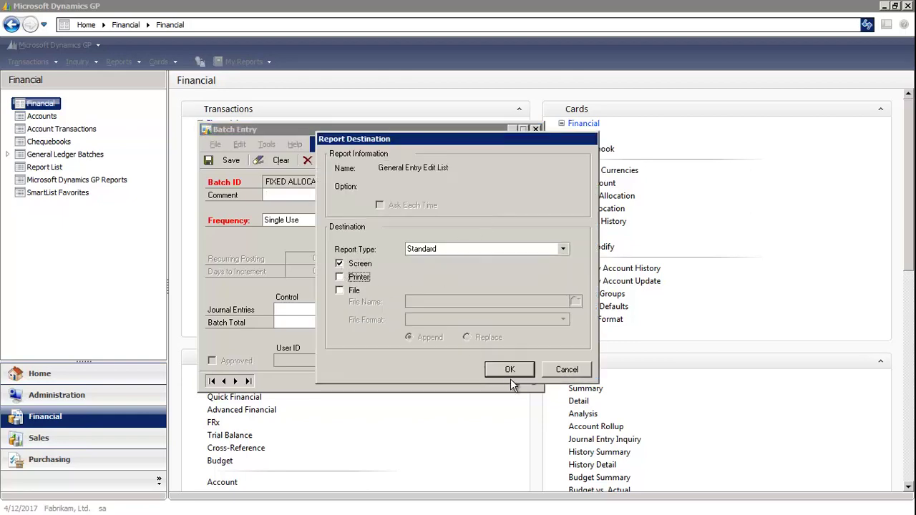
pyautogui.click(509, 374)
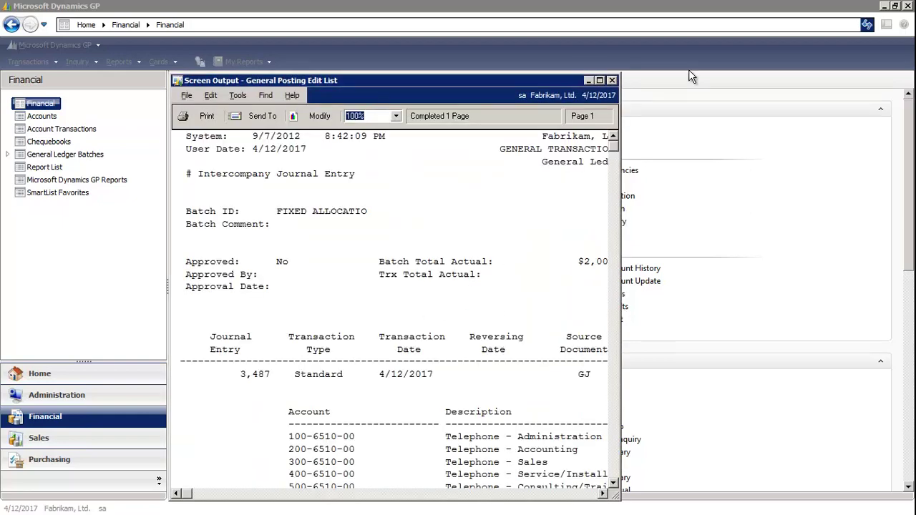
pyautogui.click(606, 79)
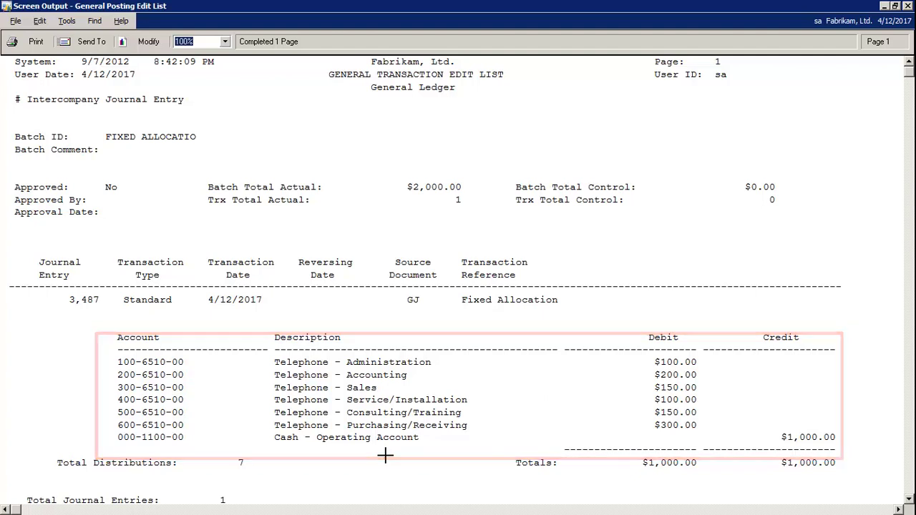
pyautogui.click(905, 5)
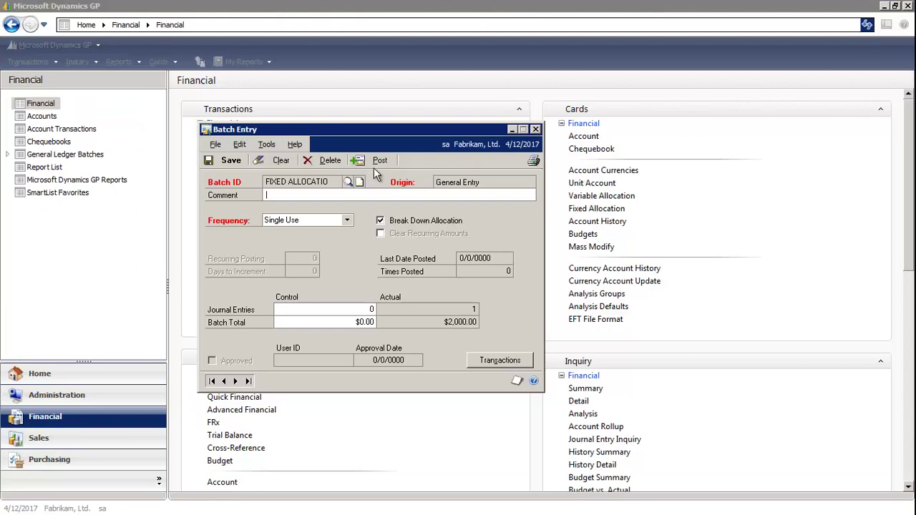